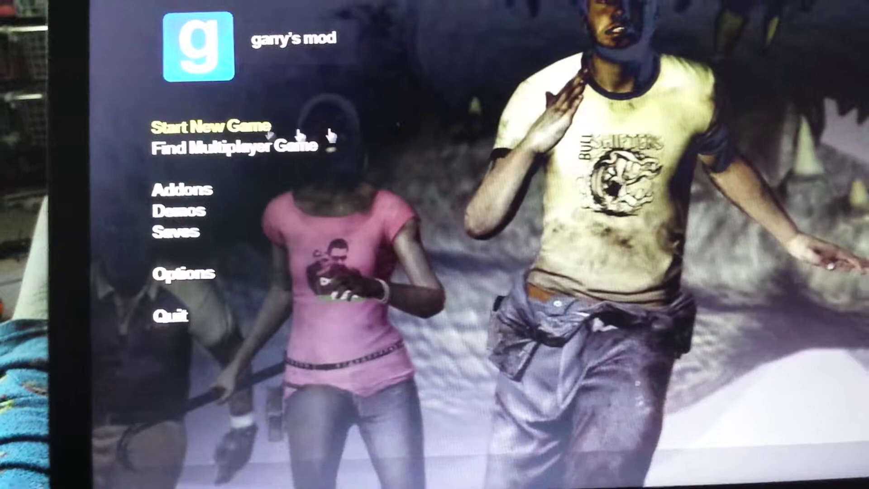
- Go from the main menu into Find Multiplayer Game and launch the Legacy Browser
{"action": "left_click", "coordinate": [331, 135]}
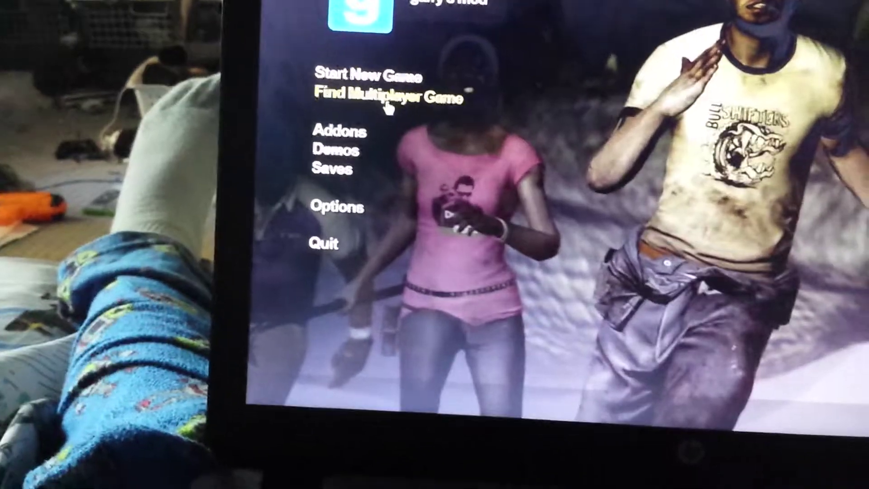
{"action": "left_click", "coordinate": [417, 104]}
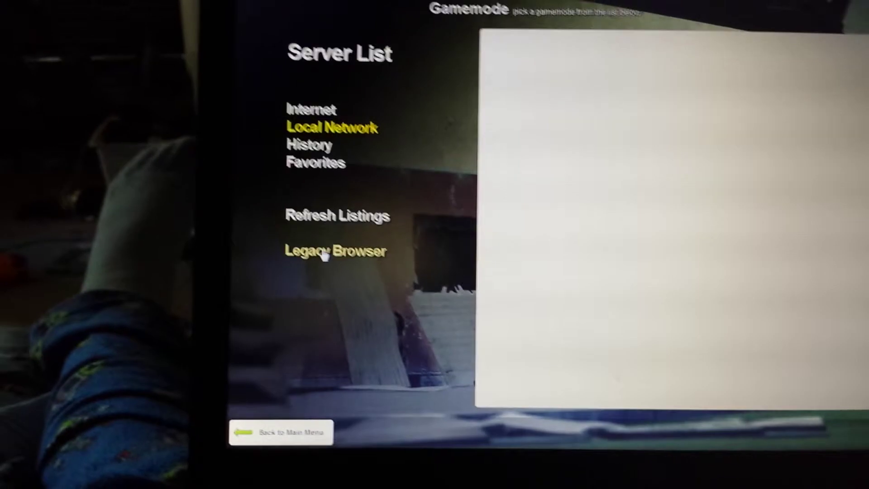
{"action": "left_click", "coordinate": [320, 239]}
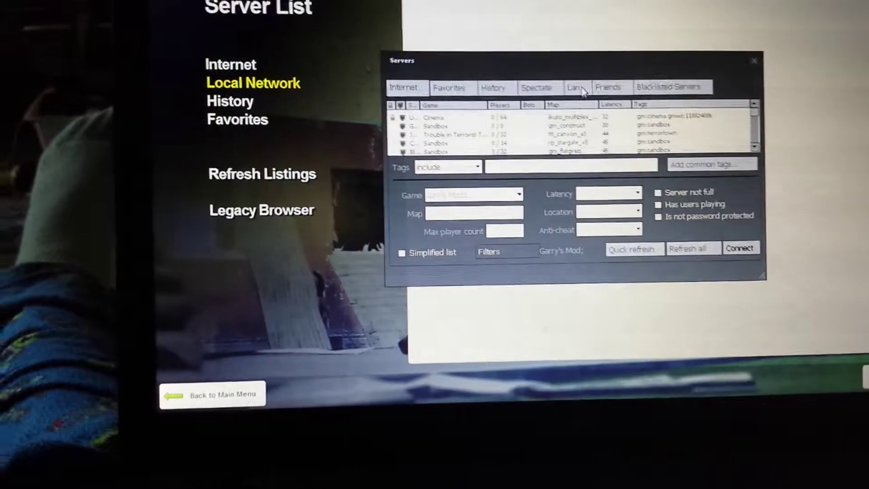
- Check the Lan tab for local network games, find none, and close the browser
{"action": "left_click", "coordinate": [576, 91]}
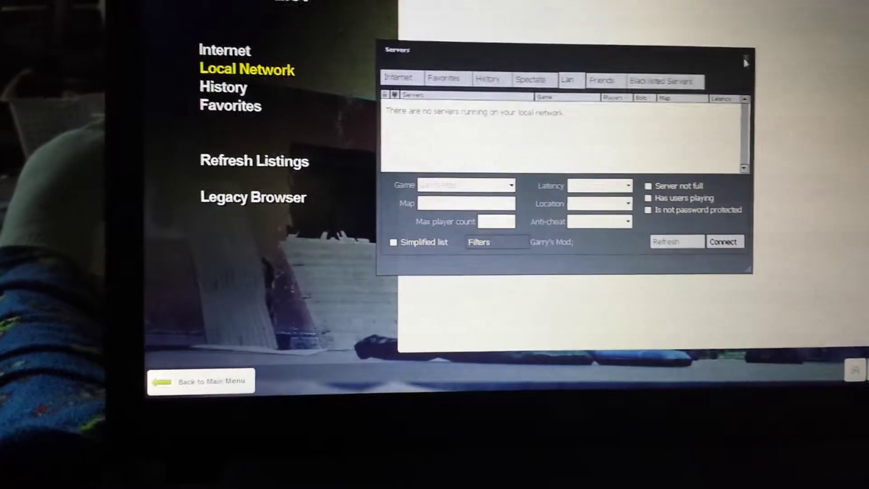
{"action": "left_click", "coordinate": [755, 63]}
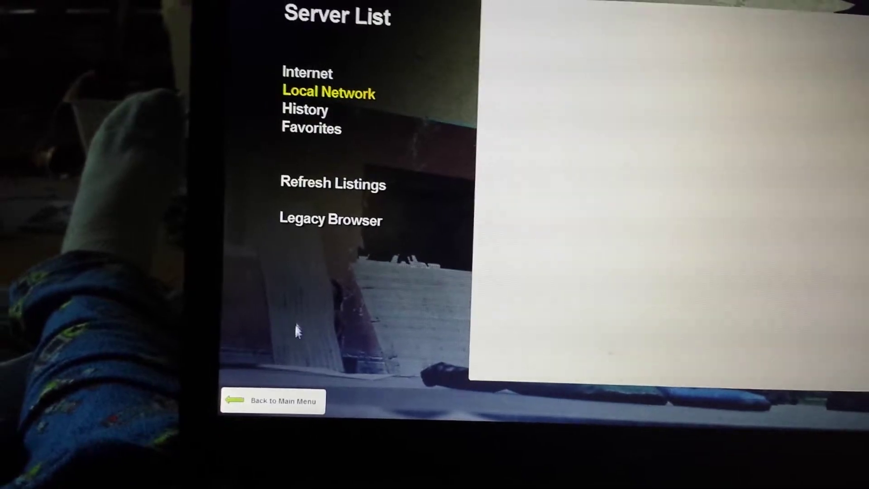